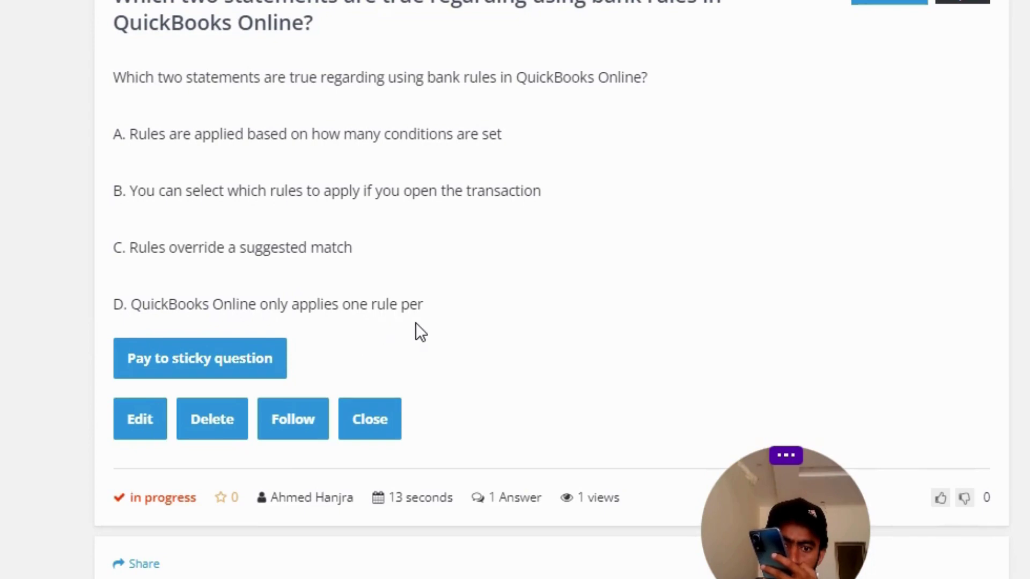
scroll(413, 351, "down", 5)
scroll(242, 443, "down", 5)
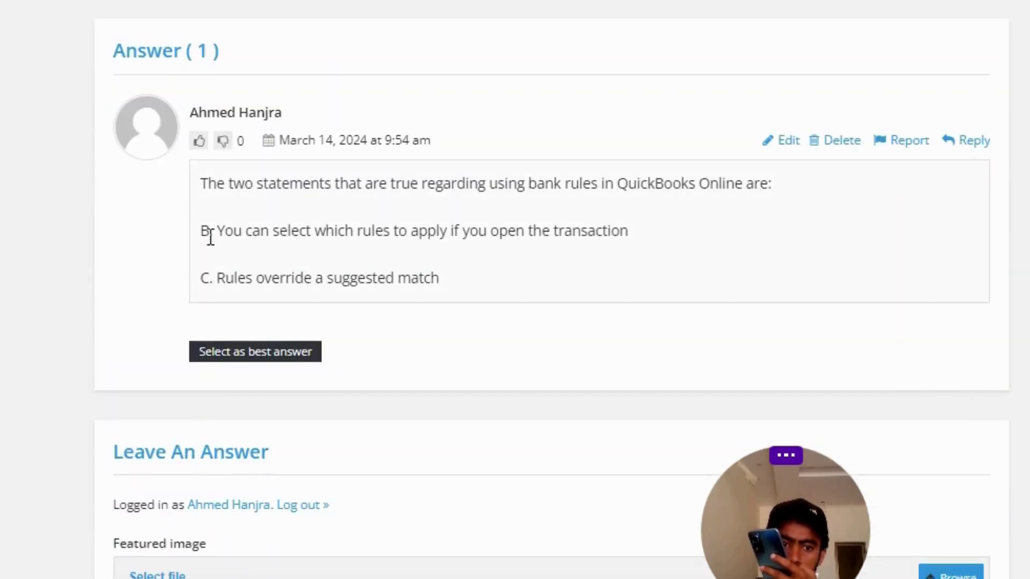